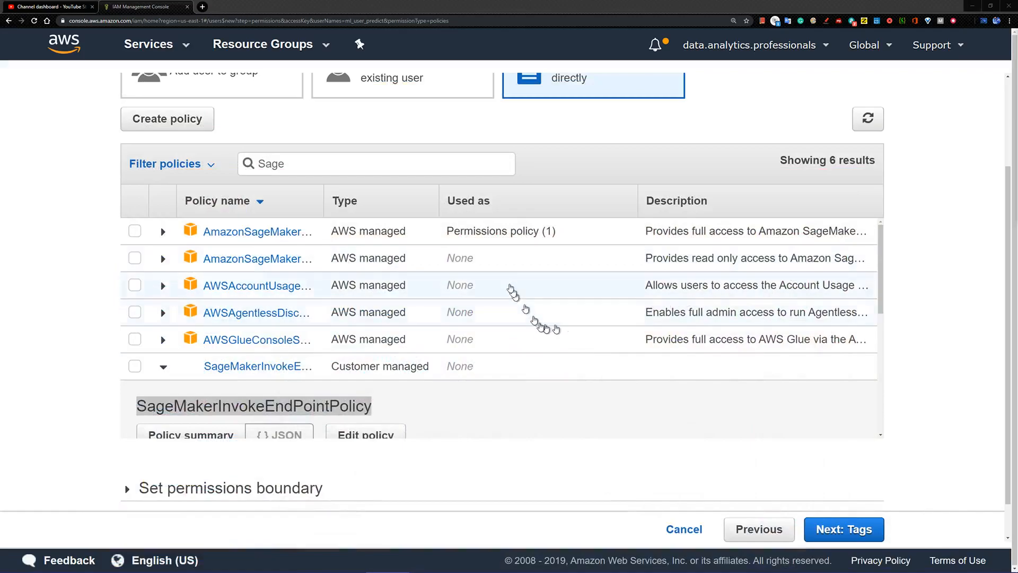
Leave the current wizard, go to the IAM users list and start adding a new user
{"action": "left_click", "coordinate": [288, 123]}
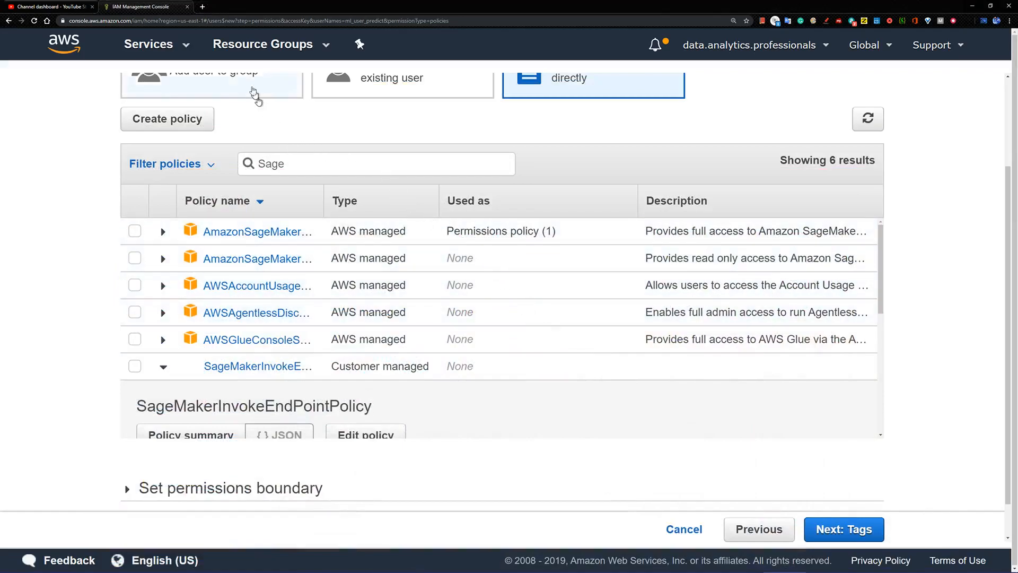
{"action": "left_click", "coordinate": [181, 48]}
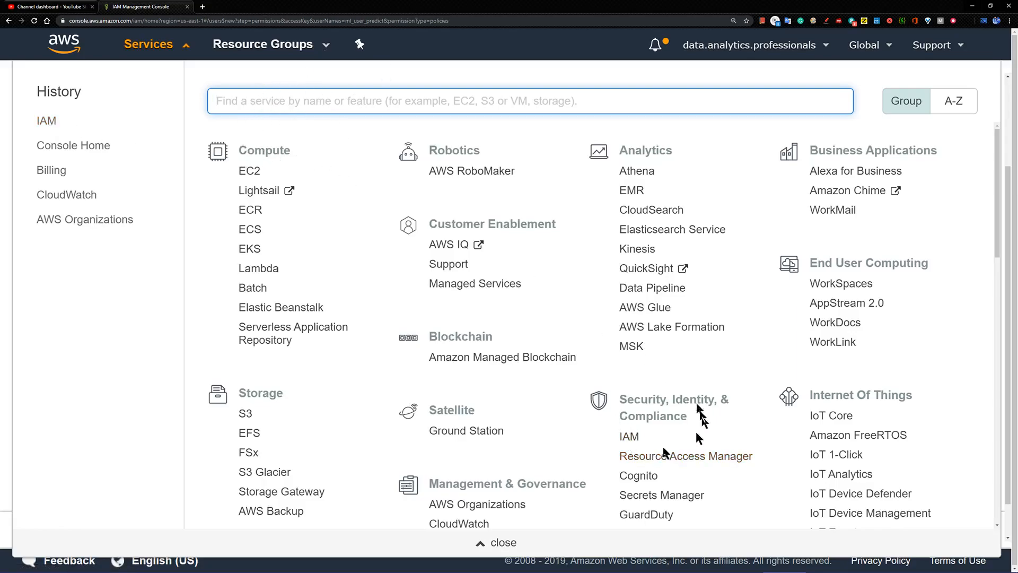
{"action": "left_click", "coordinate": [46, 120]}
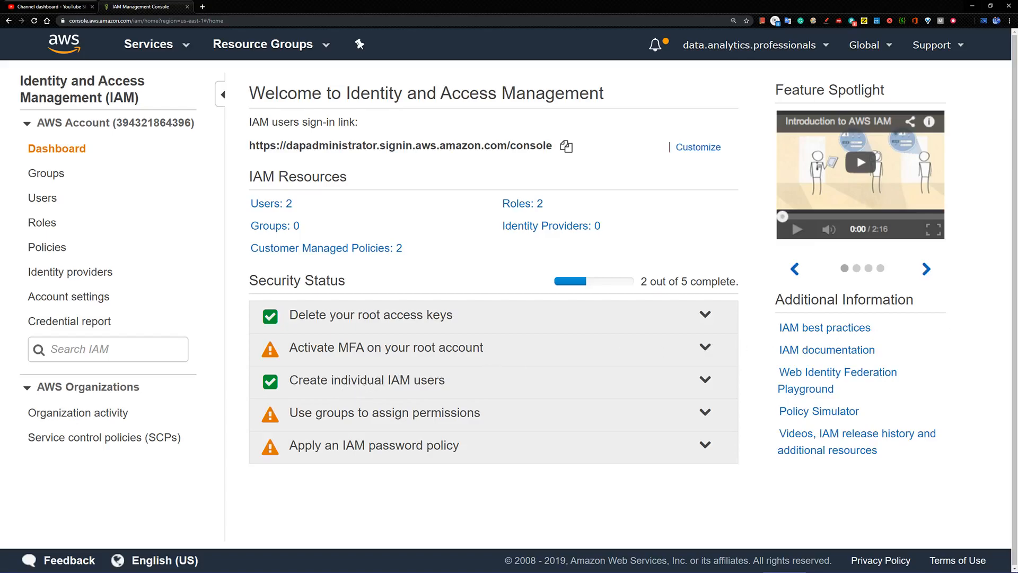
{"action": "left_click", "coordinate": [44, 200]}
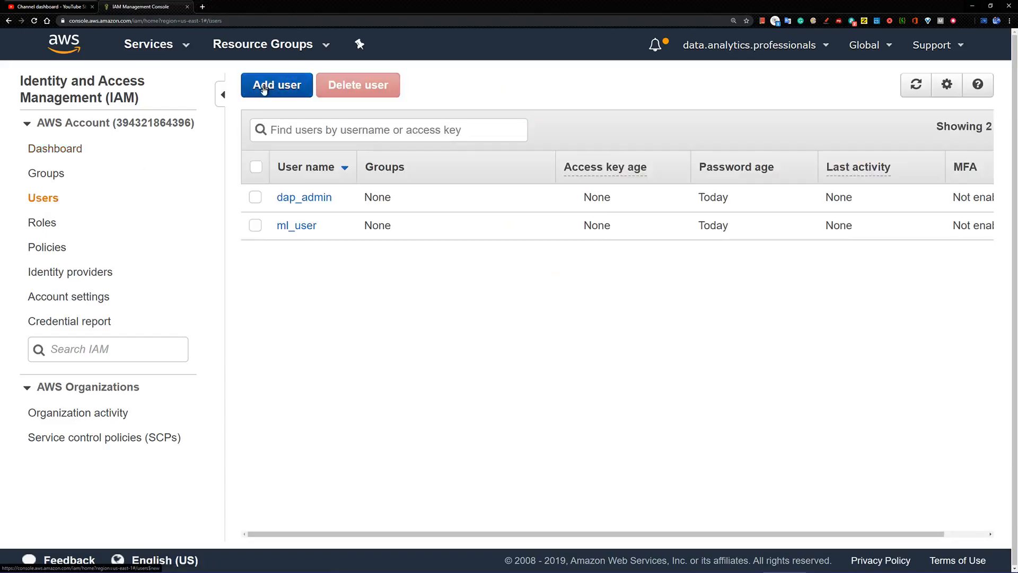
{"action": "left_click", "coordinate": [263, 88]}
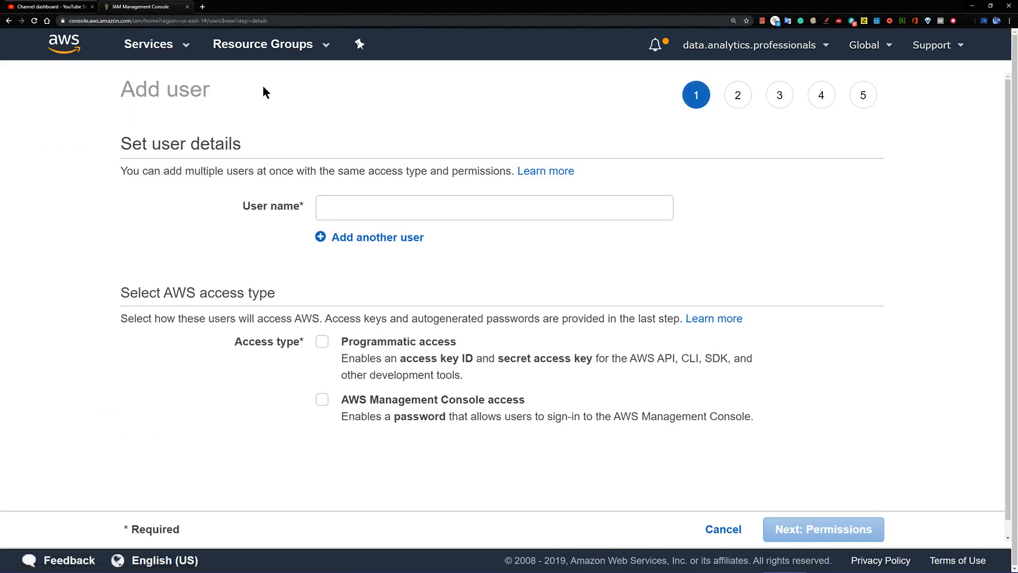
Name the new user ml_user_predict, give it Programmatic access and proceed to the permissions stage
{"action": "left_click", "coordinate": [339, 209]}
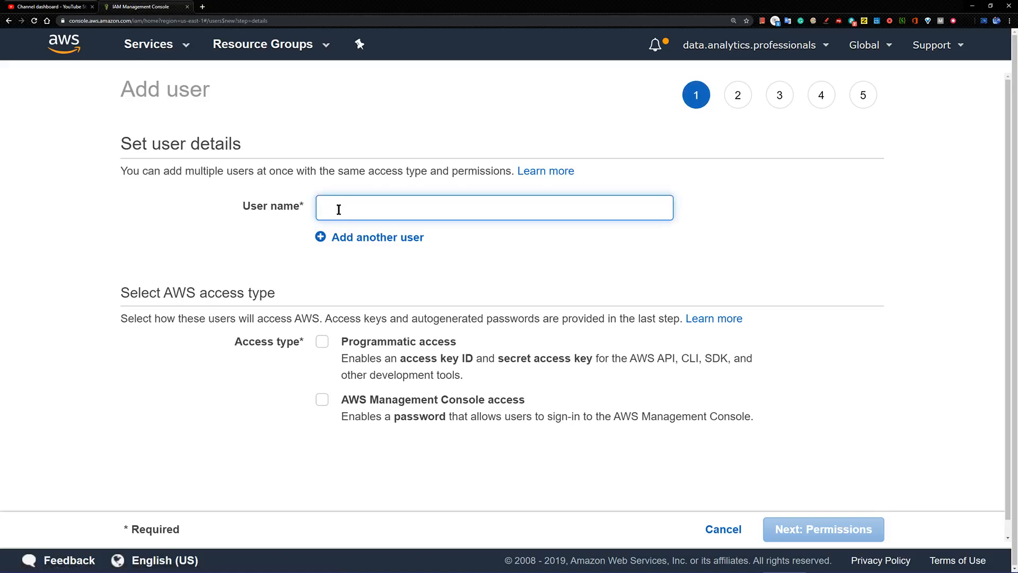
{"action": "type", "text": "ml_user"}
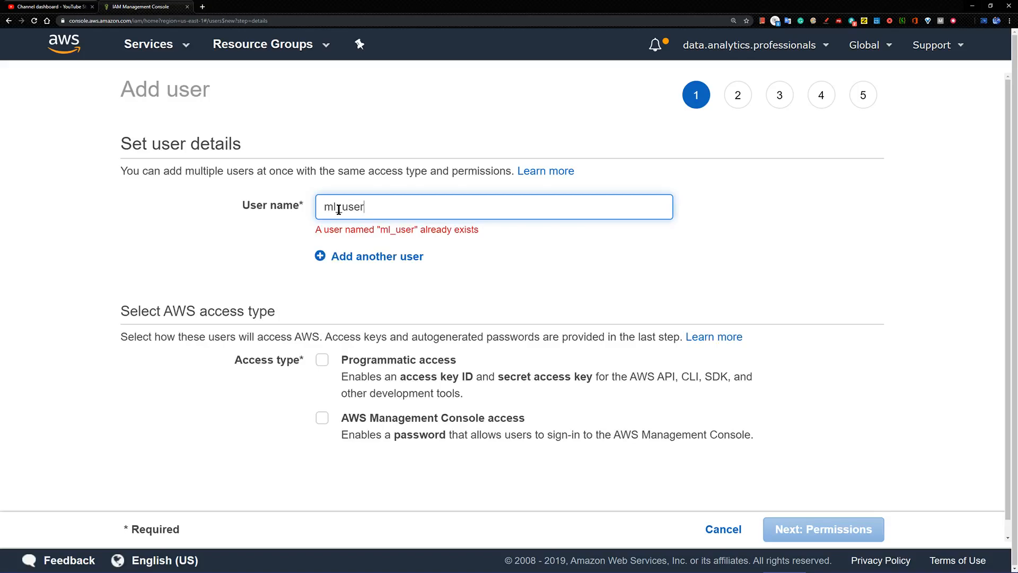
{"action": "type", "text": "_predict"}
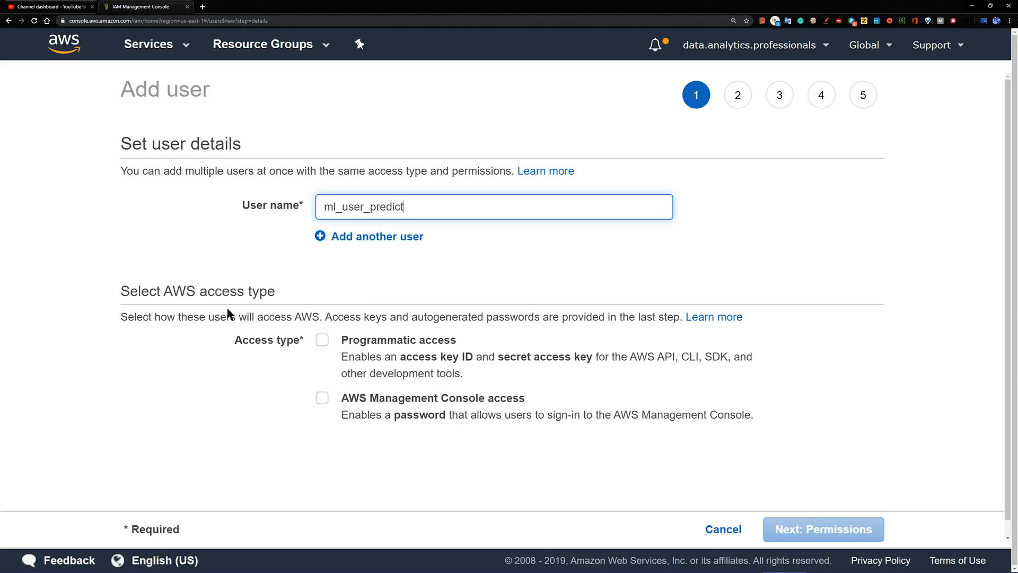
{"action": "left_click", "coordinate": [323, 340]}
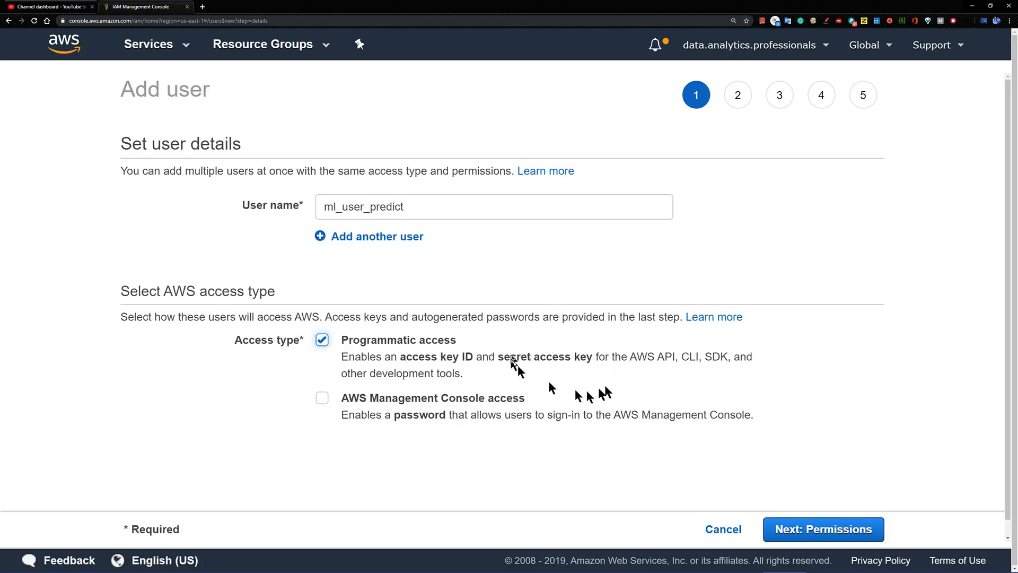
{"action": "left_click", "coordinate": [834, 537]}
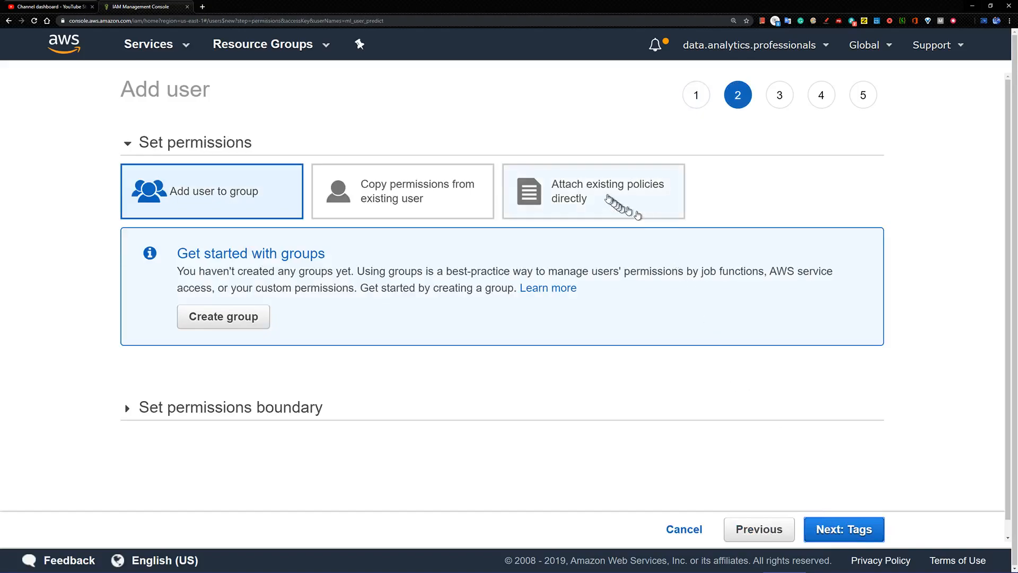
Attach existing policies directly, filtering to Customer managed policies and selecting SageMakerInvokeEndPointPolicy
{"action": "left_click", "coordinate": [605, 197]}
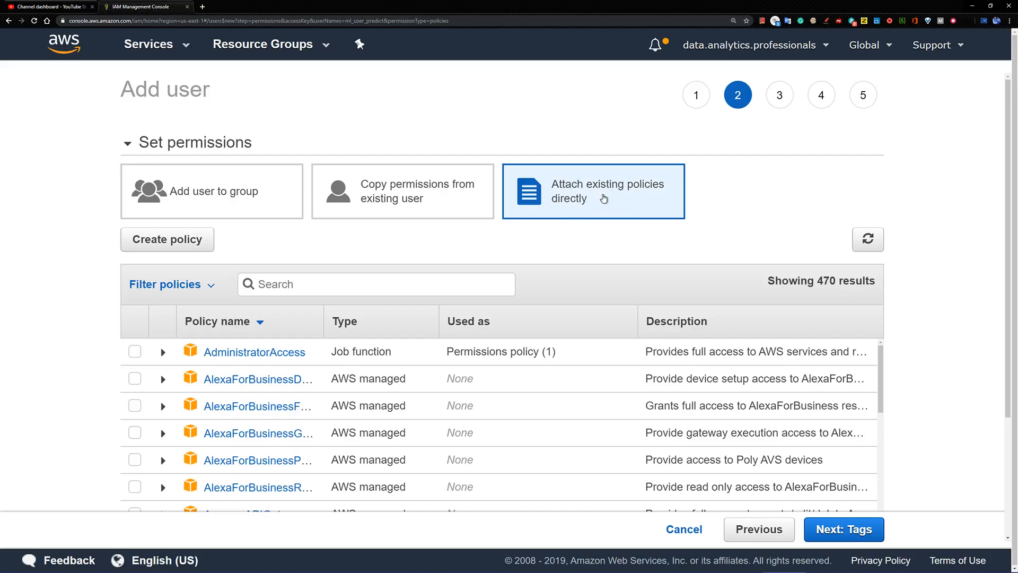
{"action": "left_click", "coordinate": [207, 287]}
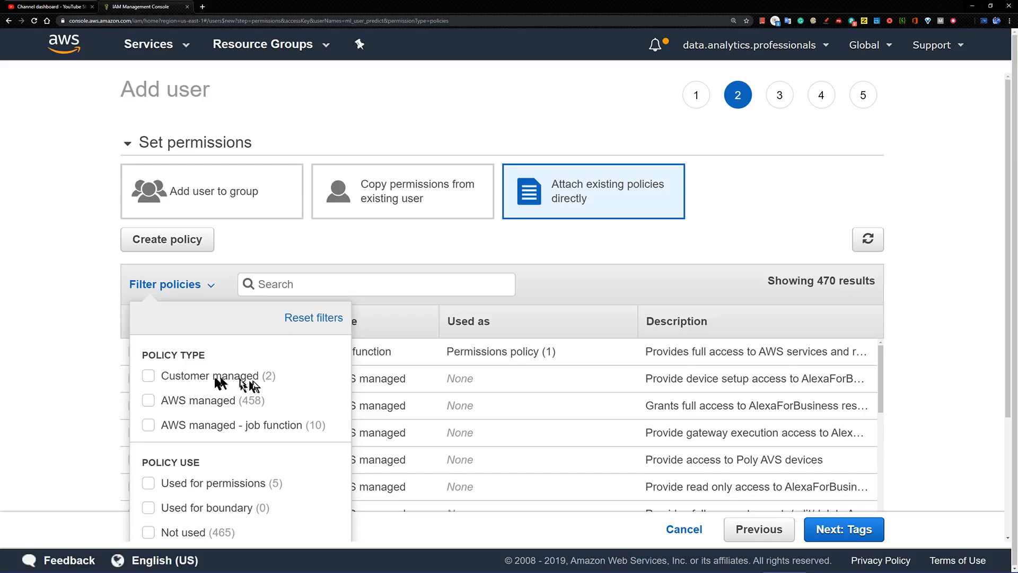
{"action": "left_click", "coordinate": [149, 377]}
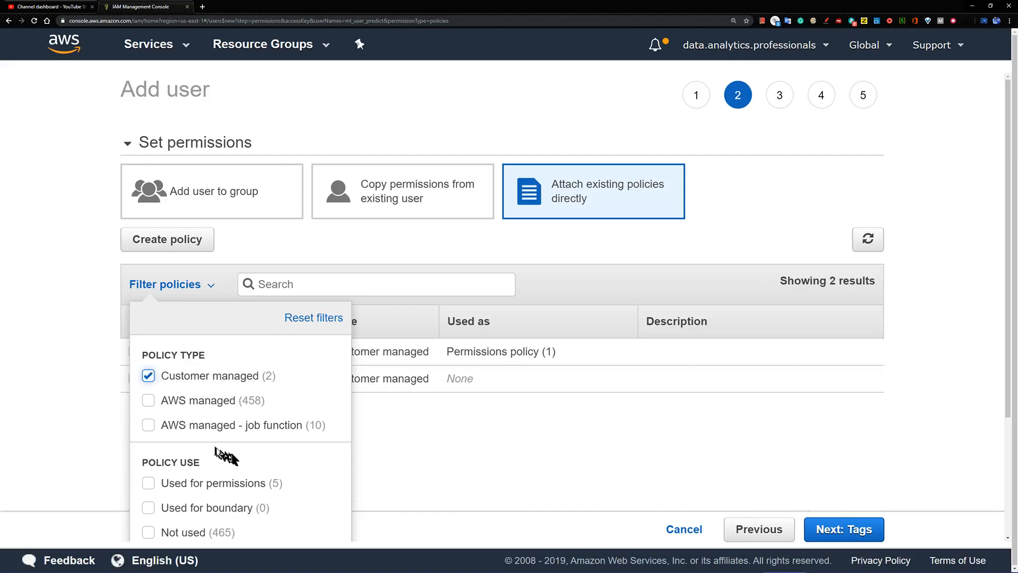
{"action": "left_click", "coordinate": [446, 468]}
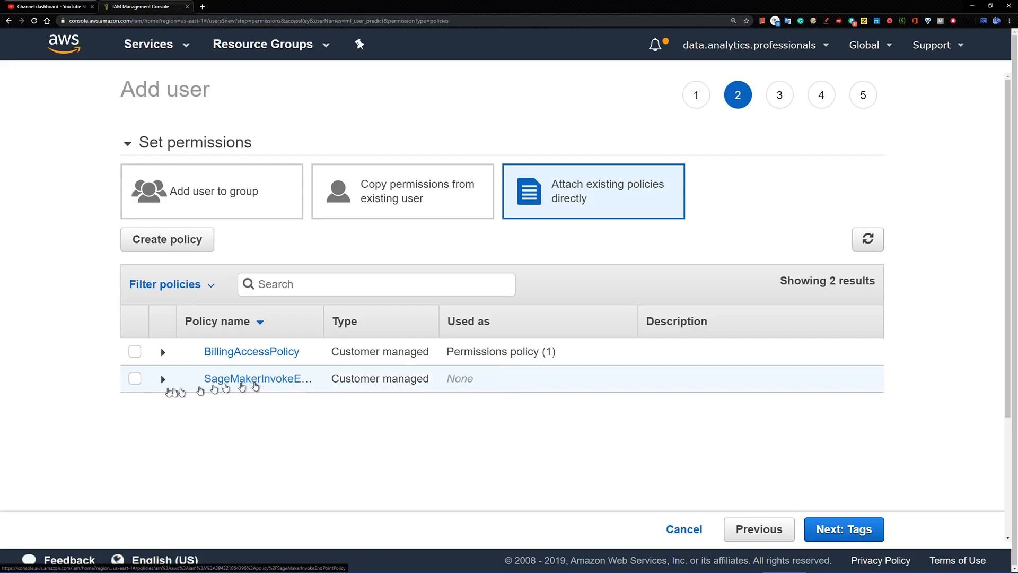
{"action": "left_click", "coordinate": [135, 378]}
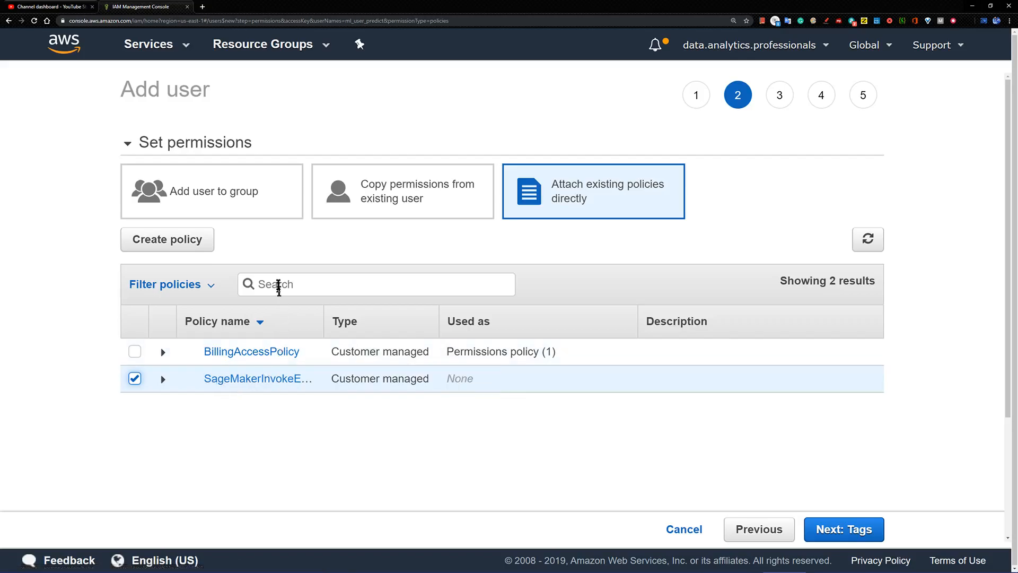
Search the customer managed policies for "sagemaker" and clear the search
{"action": "left_click", "coordinate": [212, 288]}
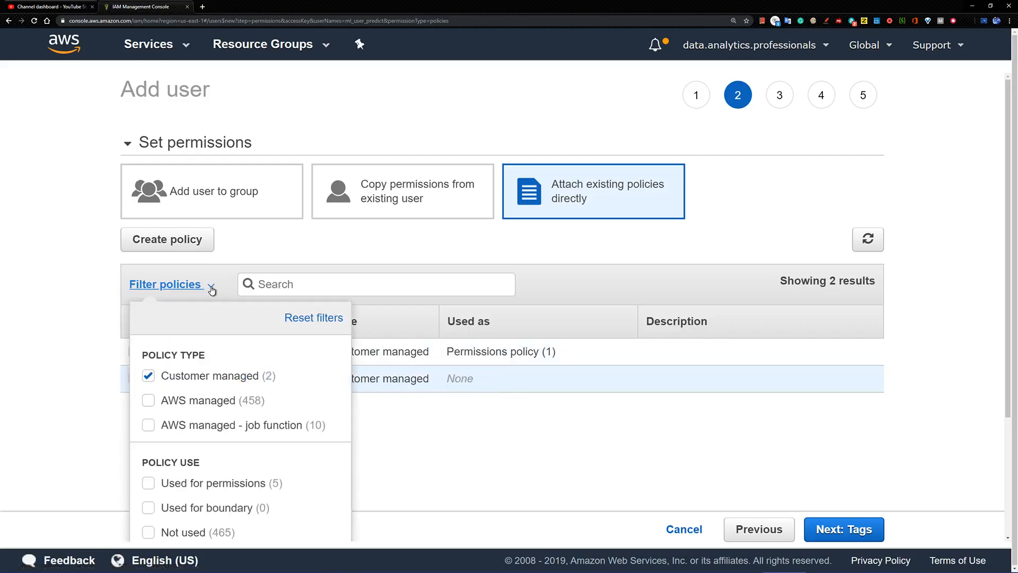
{"action": "left_click", "coordinate": [149, 376]}
{"action": "left_click", "coordinate": [149, 376]}
{"action": "left_click", "coordinate": [286, 284]}
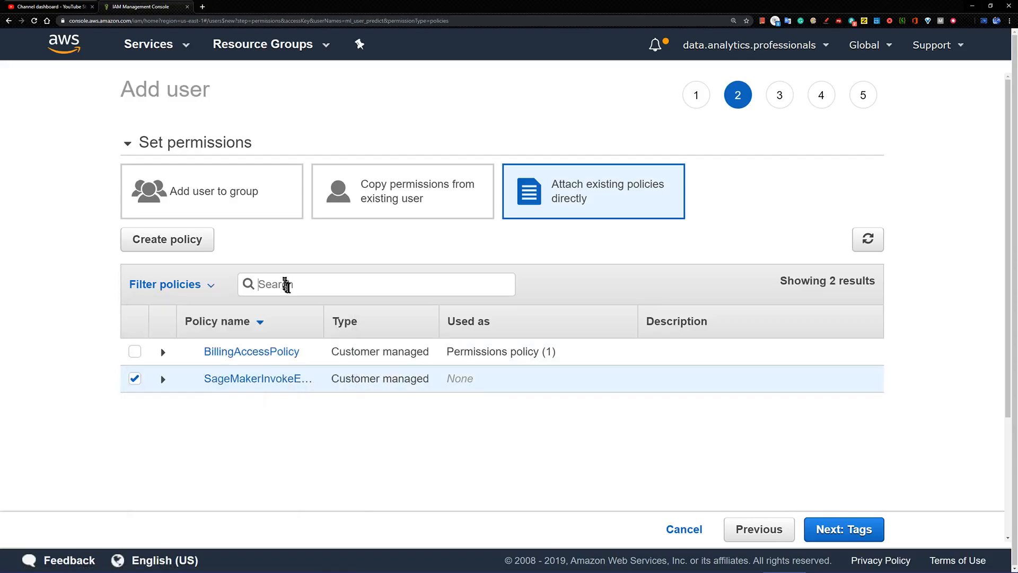
{"action": "type", "text": "sagema"}
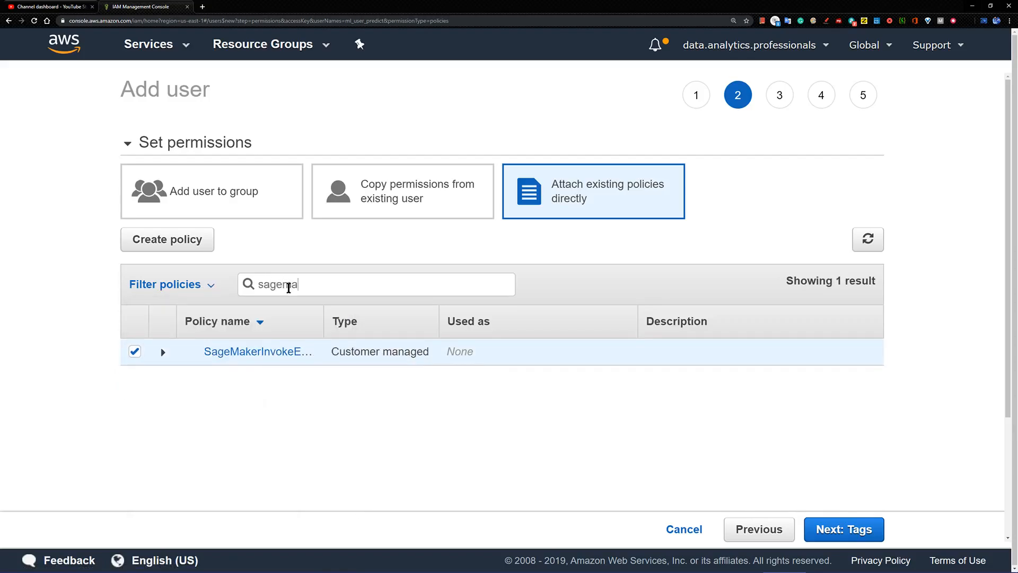
{"action": "key", "text": "BackSpace"}
{"action": "type", "text": "maker"}
{"action": "left_click_drag", "start_coordinate": [337, 284], "coordinate": [222, 286]}
{"action": "key", "text": "BackSpace"}
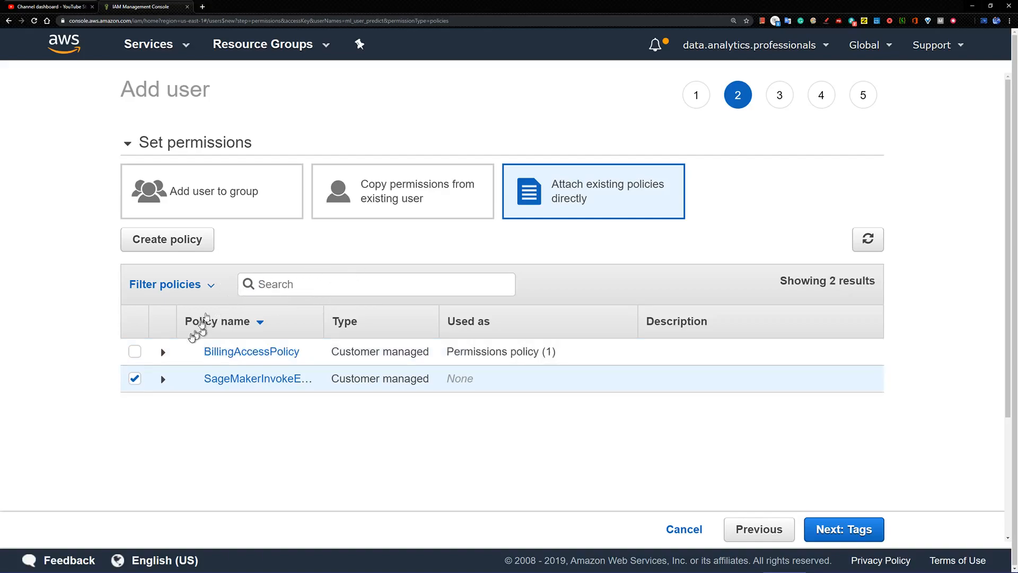
Remove the Customer managed filter and search all policies for "sagem"
{"action": "left_click", "coordinate": [210, 286]}
{"action": "left_click", "coordinate": [149, 376]}
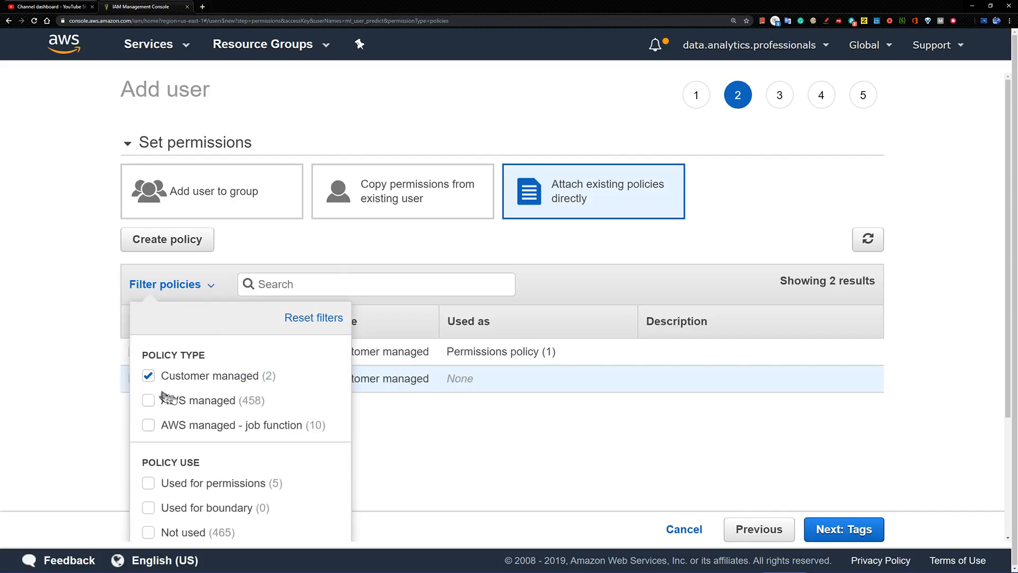
{"action": "left_click", "coordinate": [307, 282]}
{"action": "type", "text": "sa"}
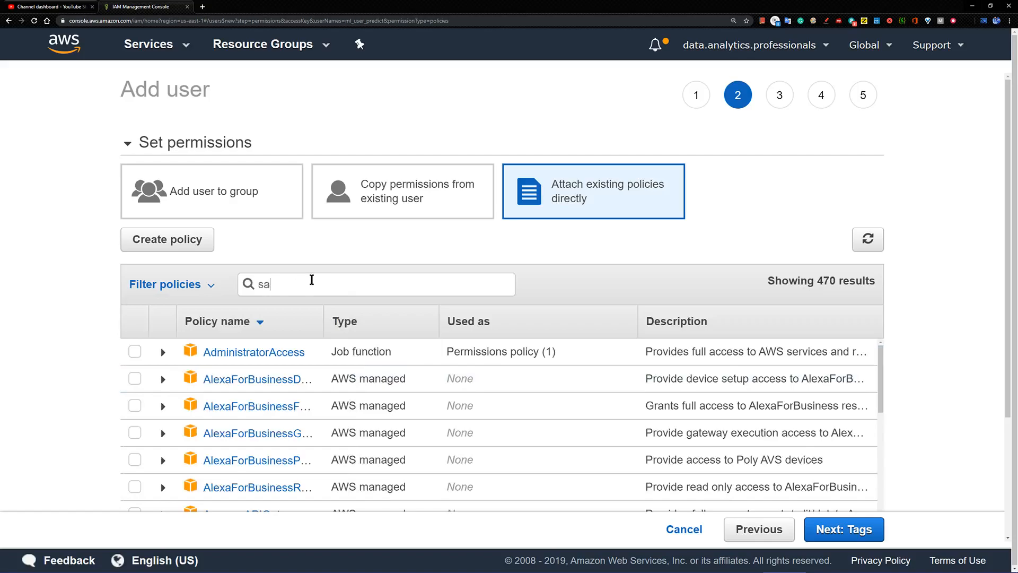
{"action": "type", "text": "gem"}
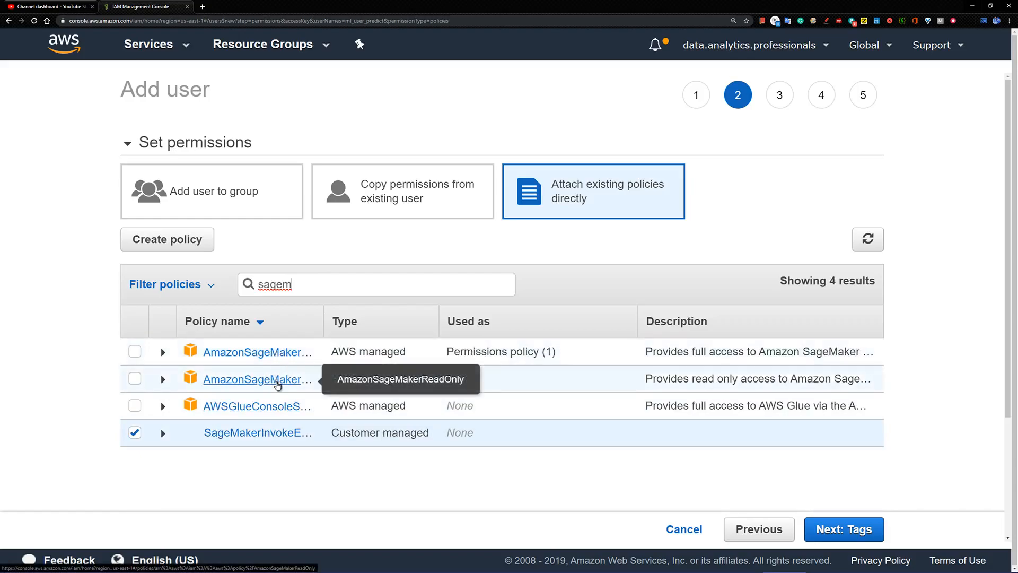
Search the policies for "machinelearningrealtime" and select AmazonMachineLearningRealTimePredictionOnlyAccess
{"action": "left_click_drag", "start_coordinate": [294, 285], "coordinate": [150, 282]}
{"action": "type", "text": "m"}
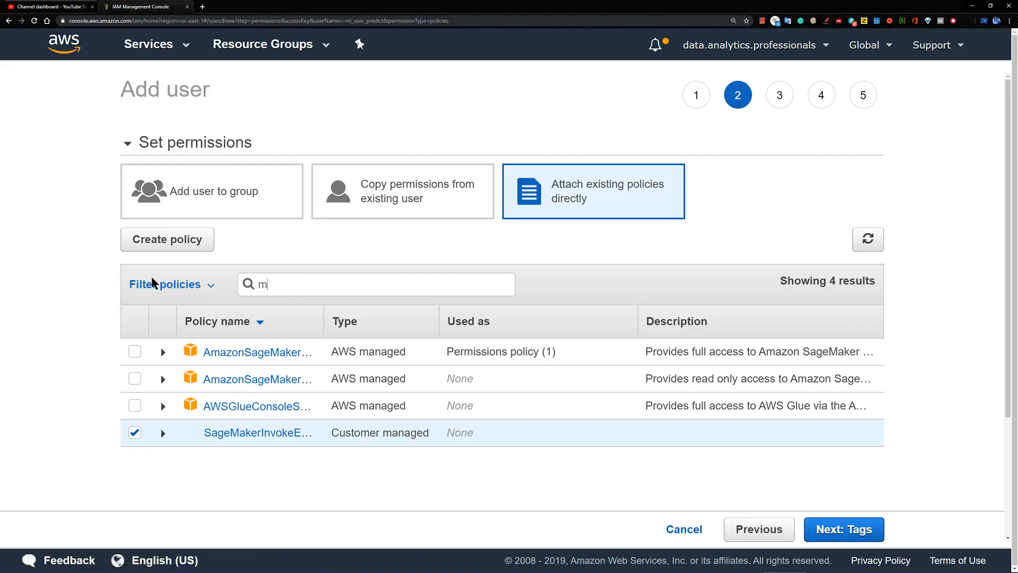
{"action": "type", "text": "achinelearning"}
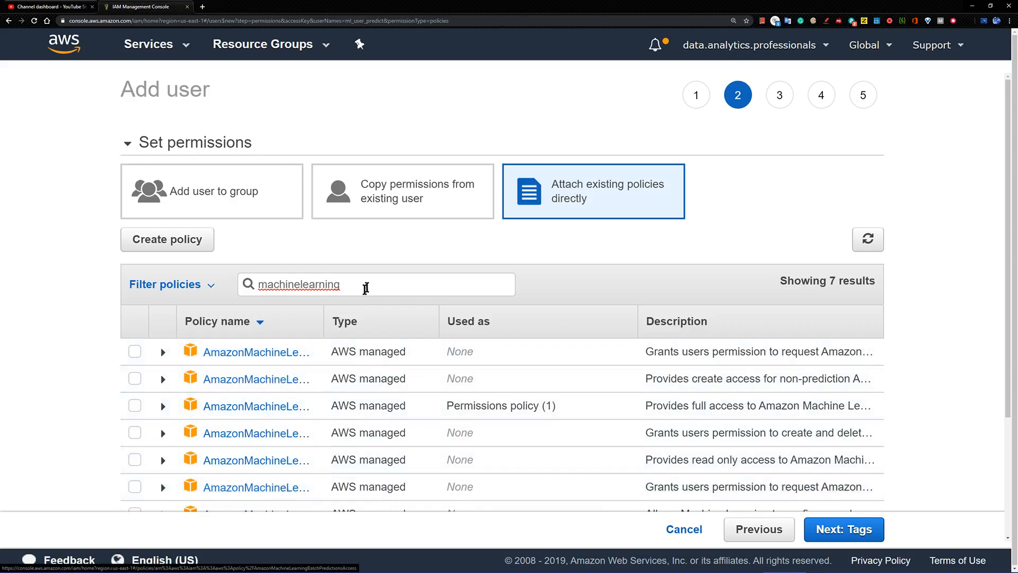
{"action": "type", "text": "realtime"}
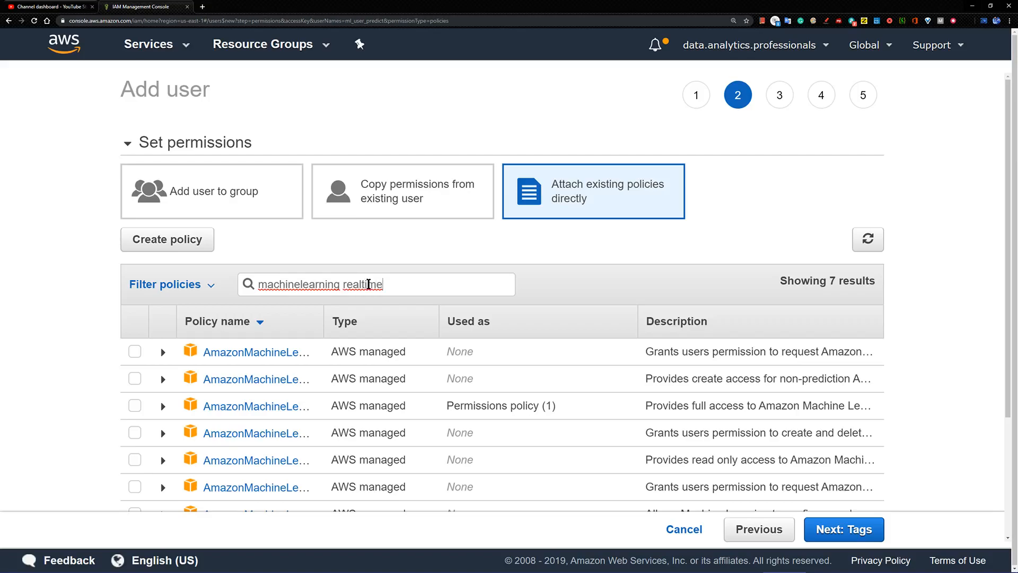
{"action": "key", "text": "Delete"}
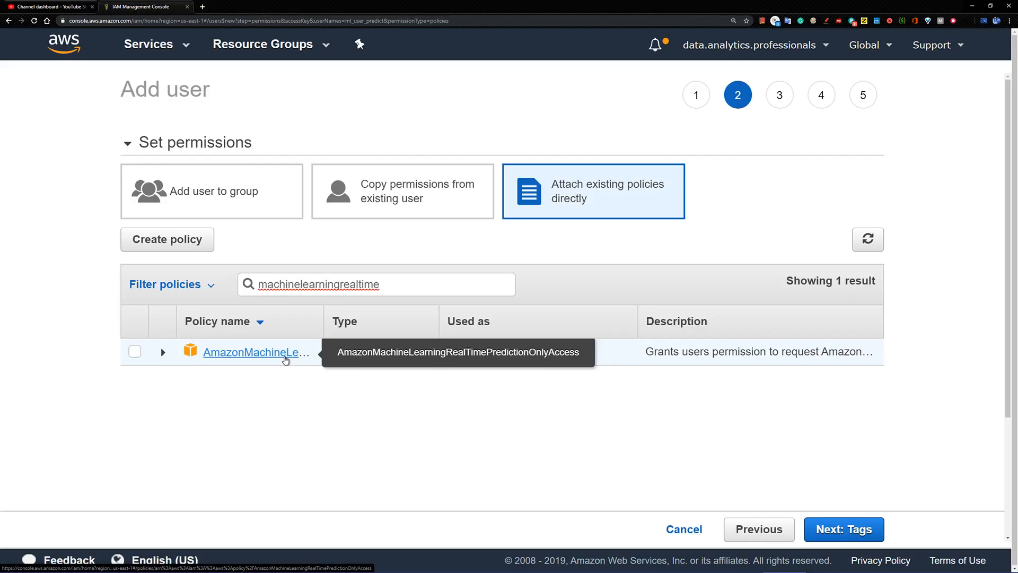
{"action": "left_click", "coordinate": [135, 353]}
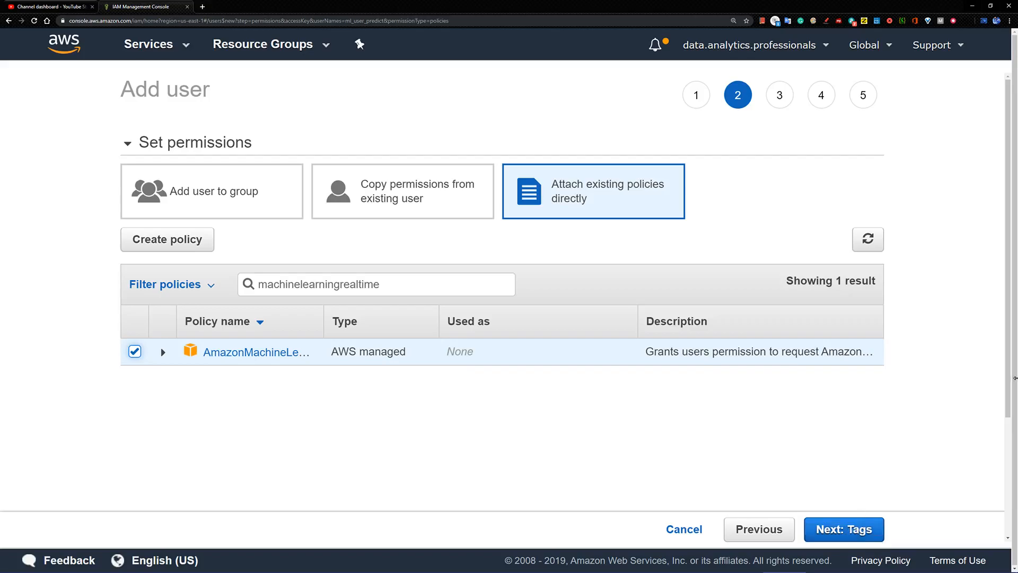
Accept the selected policies and continue to the review stage without adding any tags
{"action": "left_click_drag", "start_coordinate": [1013, 381], "coordinate": [1004, 477]}
{"action": "left_click", "coordinate": [860, 528]}
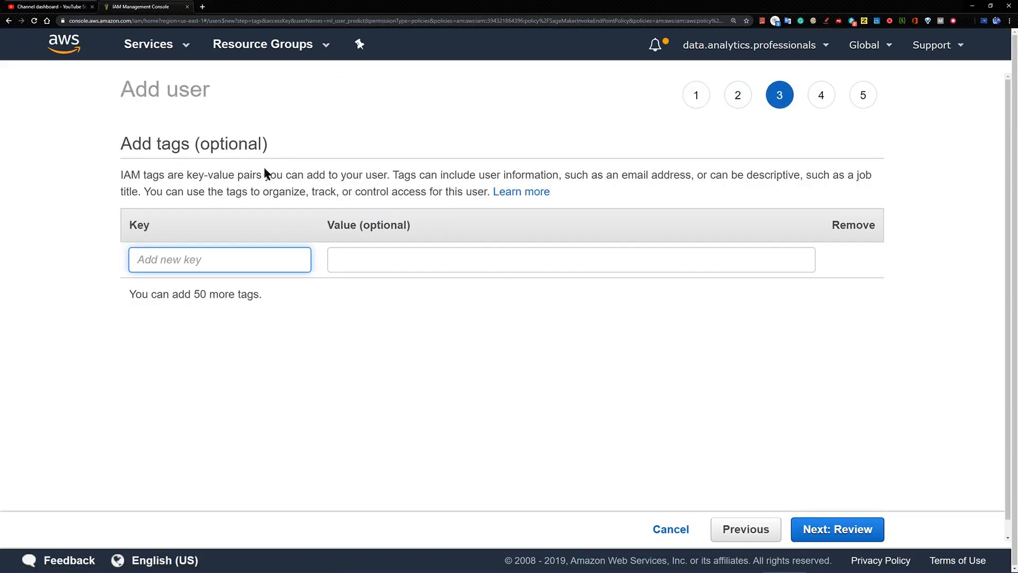
{"action": "left_click", "coordinate": [843, 537]}
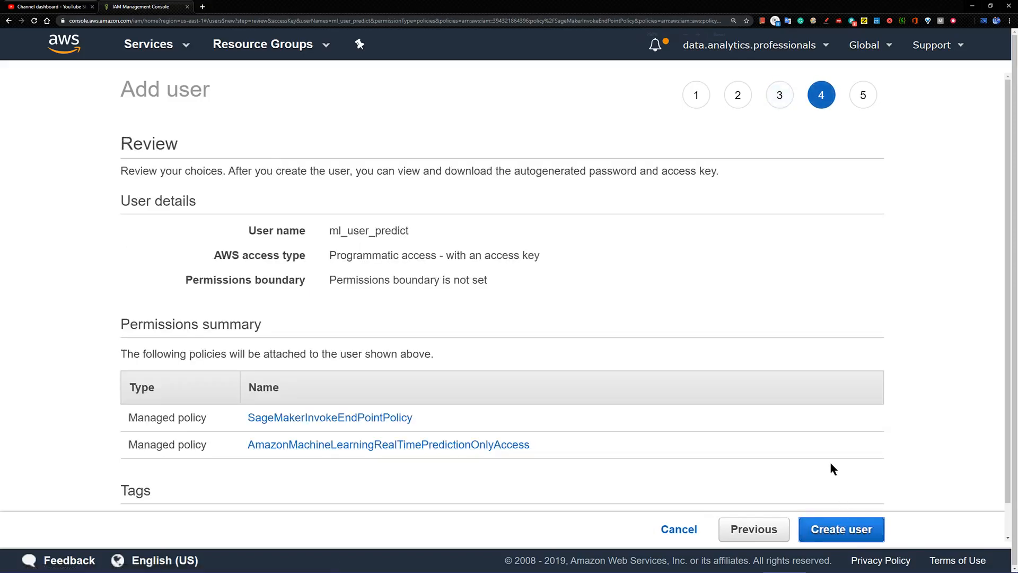
Review the user details and permissions summary, and create the user
{"action": "key", "text": "ctrl+plus"}
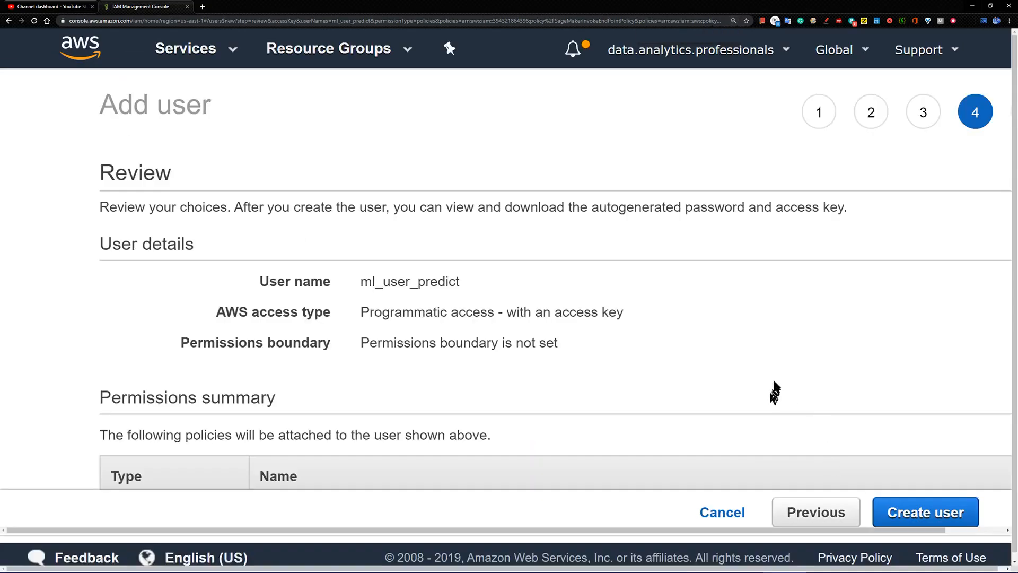
{"action": "scroll", "coordinate": [769, 409], "scroll_direction": "down", "scroll_amount": 1}
{"action": "scroll", "coordinate": [769, 409], "scroll_direction": "down", "scroll_amount": 2}
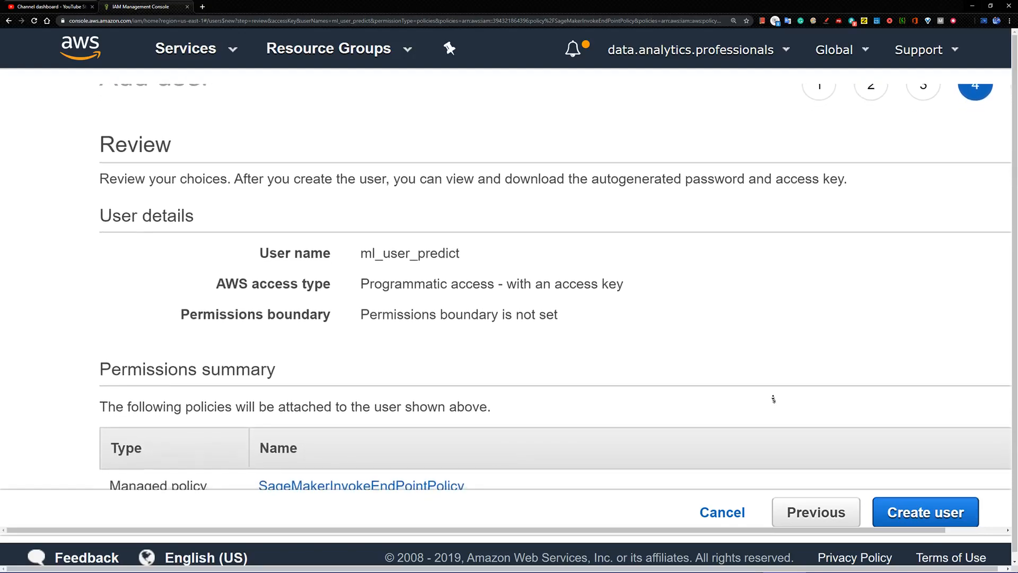
{"action": "scroll", "coordinate": [773, 359], "scroll_direction": "up", "scroll_amount": 1}
{"action": "scroll", "coordinate": [771, 345], "scroll_direction": "up", "scroll_amount": 1}
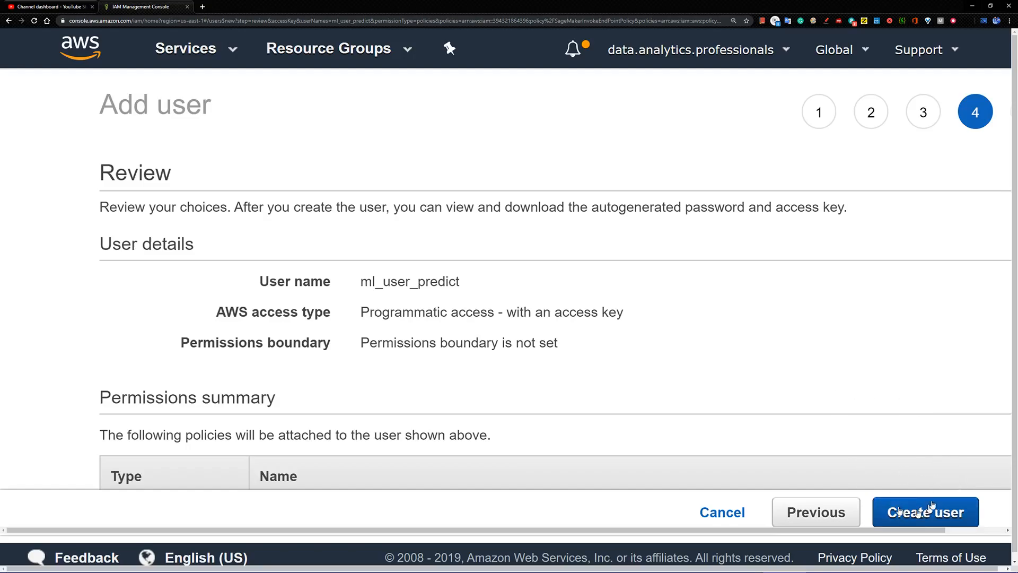
{"action": "left_click", "coordinate": [925, 512]}
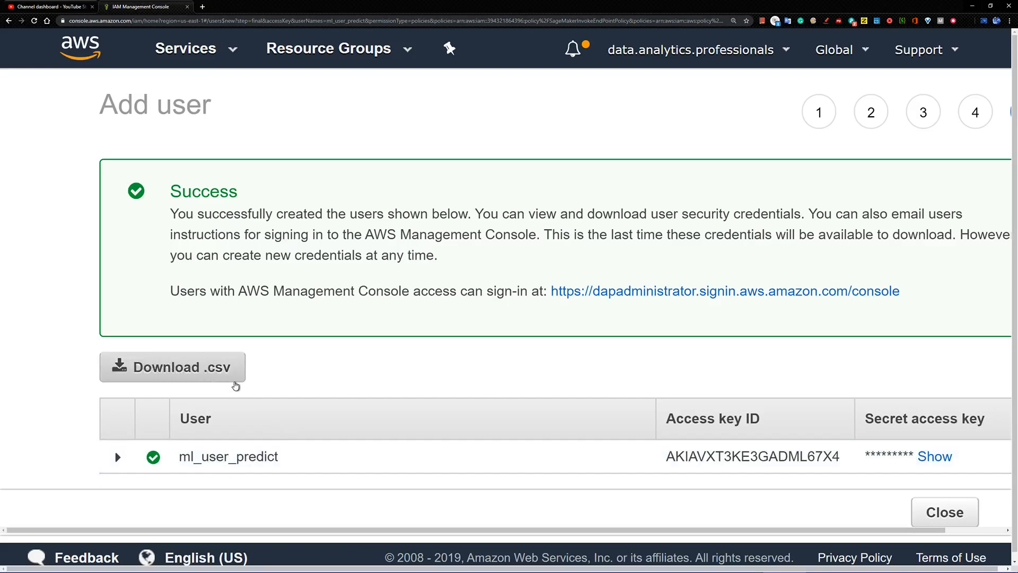
Copy the new user's name ml_user_predict and start downloading its credentials CSV file
{"action": "left_click_drag", "start_coordinate": [289, 461], "coordinate": [184, 460]}
{"action": "right_click", "coordinate": [185, 454]}
{"action": "left_click", "coordinate": [206, 463]}
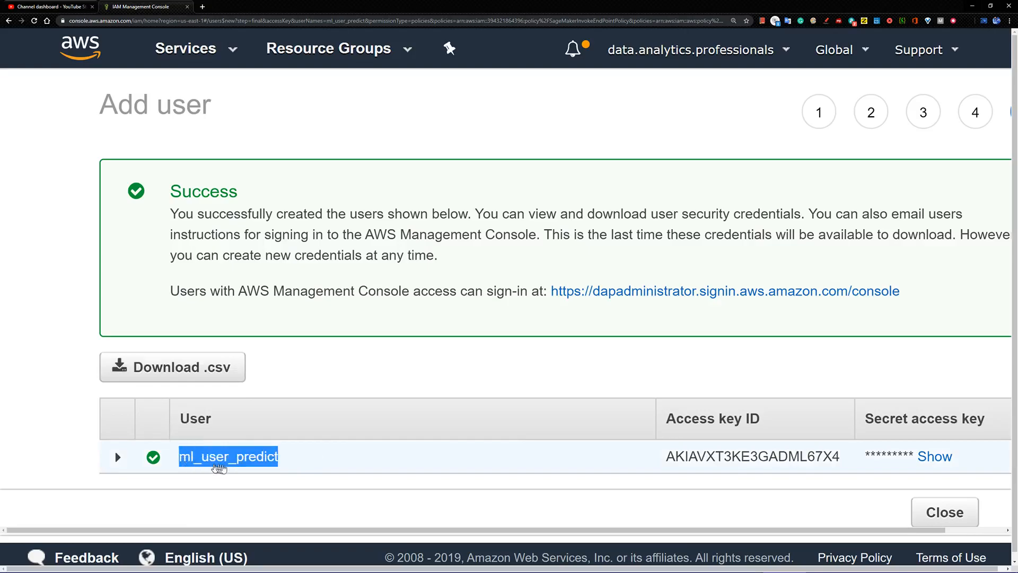
{"action": "left_click", "coordinate": [207, 366]}
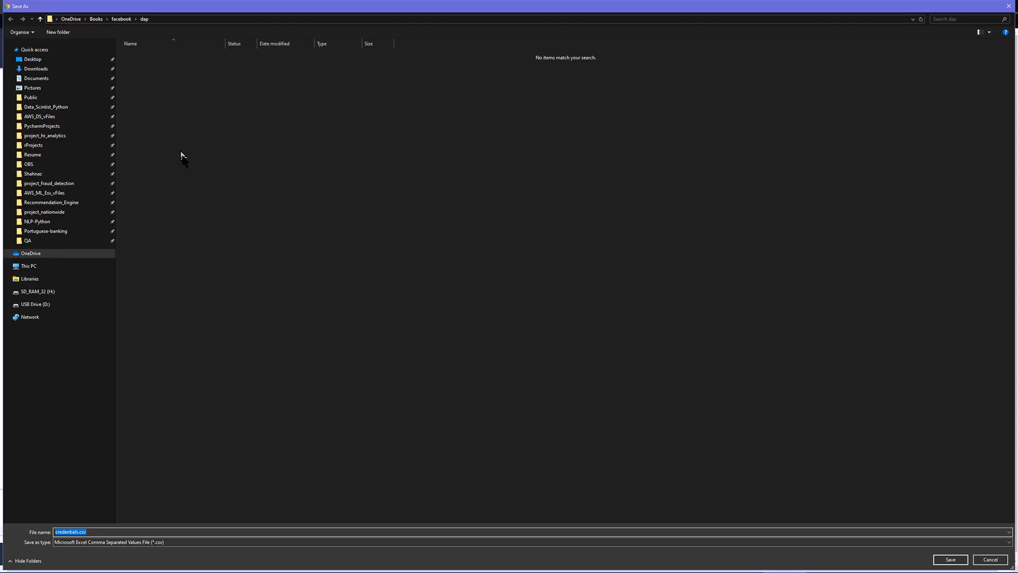
Create a folder named ml_user_predict inside the dap folder and open it as the save location
{"action": "left_click", "coordinate": [58, 33]}
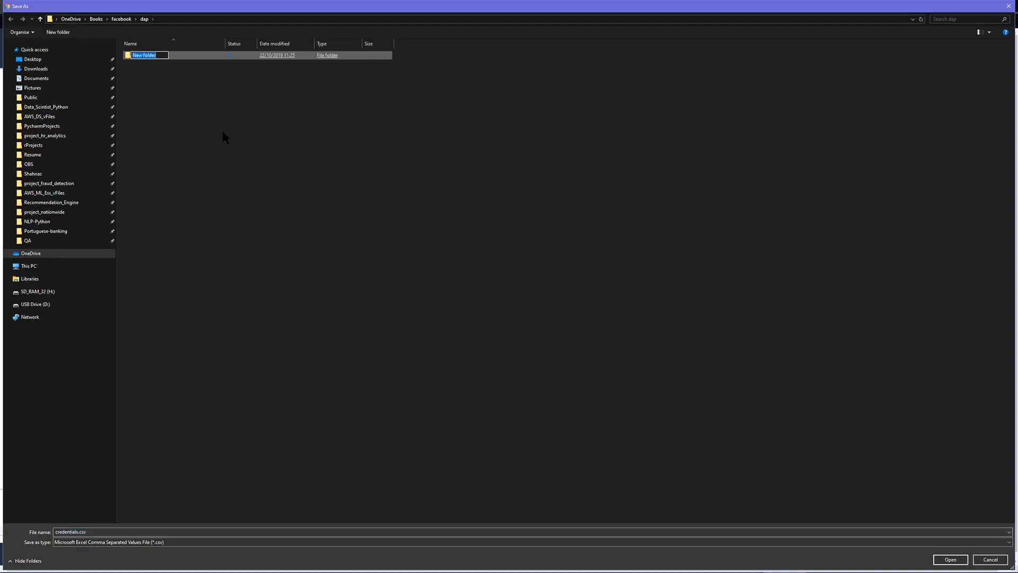
{"action": "right_click", "coordinate": [145, 55]}
{"action": "left_click", "coordinate": [163, 89]}
{"action": "left_click", "coordinate": [142, 69]}
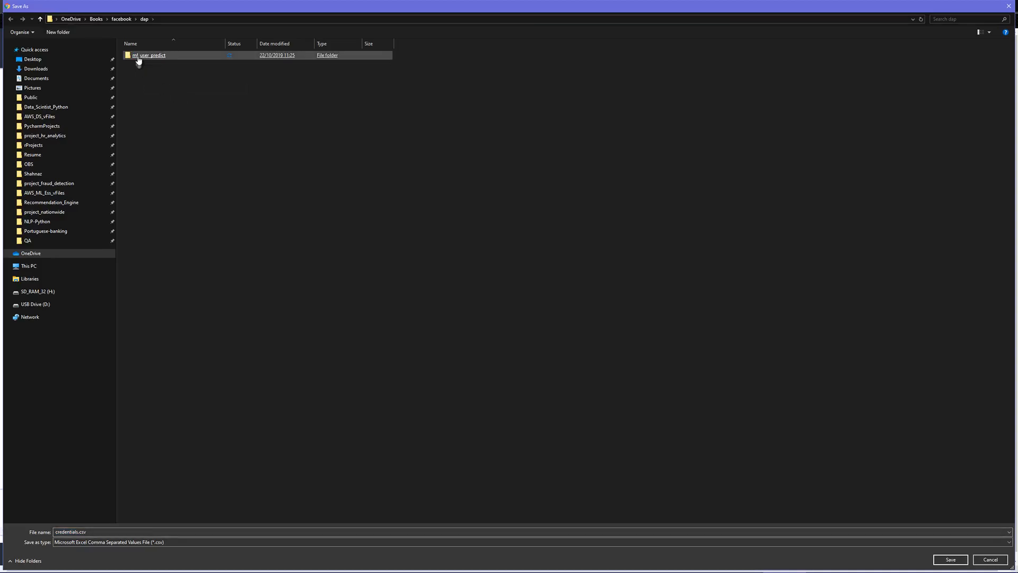
{"action": "left_click", "coordinate": [137, 57]}
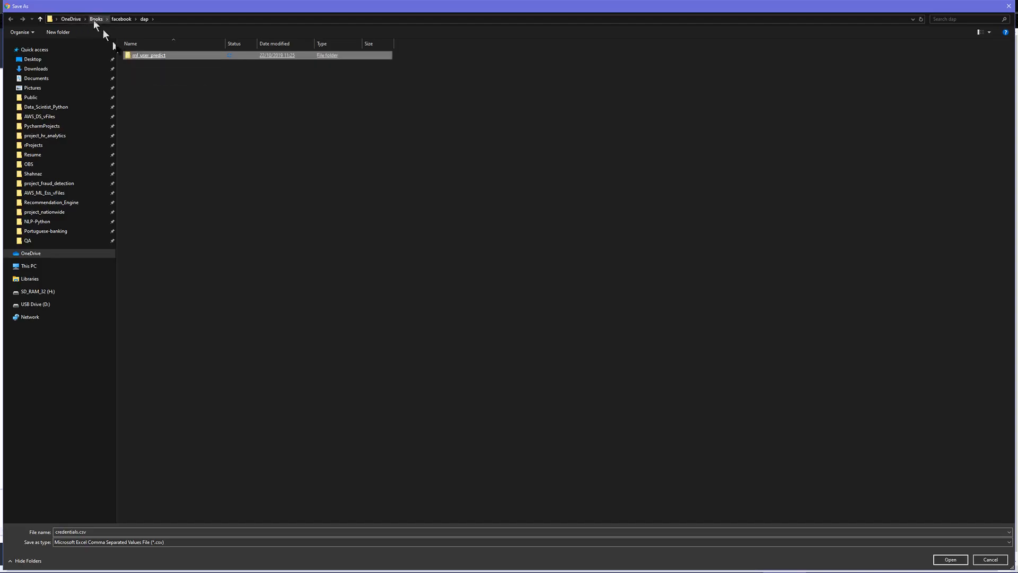
{"action": "double_click", "coordinate": [128, 57]}
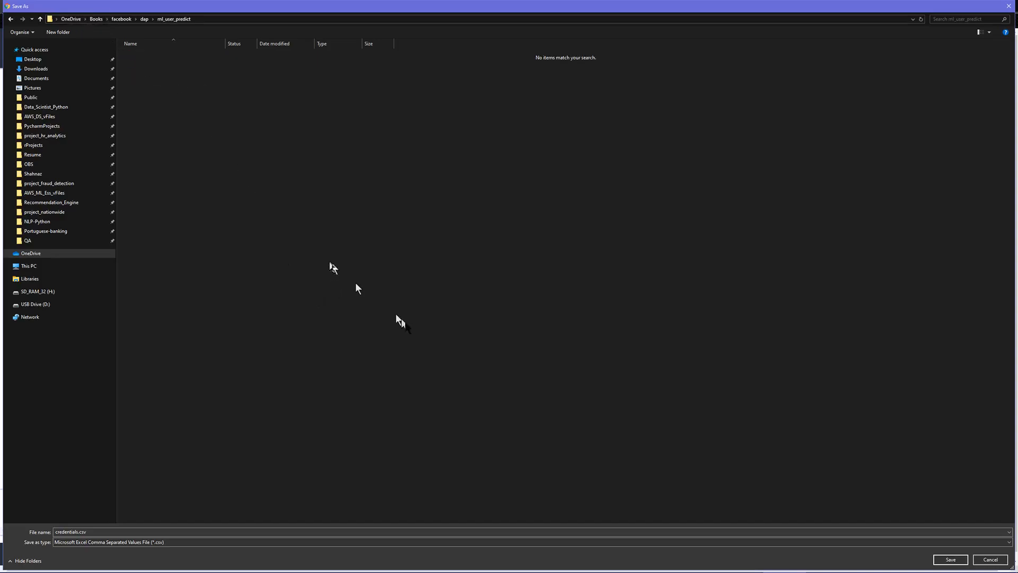
Append a hyphen and the copied user name to the file name and save it as credentials-ml_user_predict.csv
{"action": "double_click", "coordinate": [77, 532]}
{"action": "left_click", "coordinate": [77, 532]}
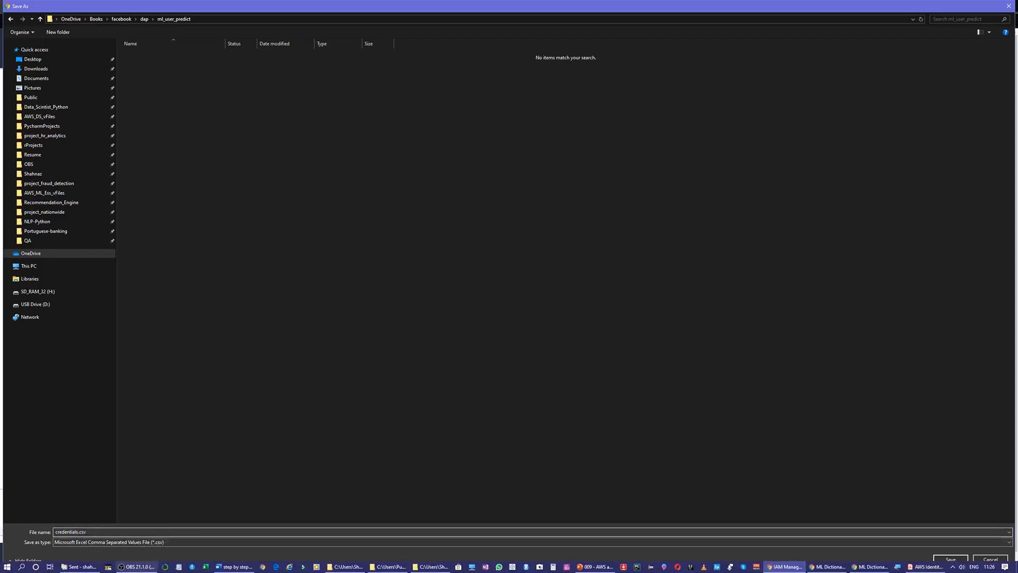
{"action": "mouse_move", "coordinate": [137, 567]}
{"action": "type", "text": "-"}
{"action": "key", "text": "ctrl+v"}
{"action": "key", "text": "Return"}
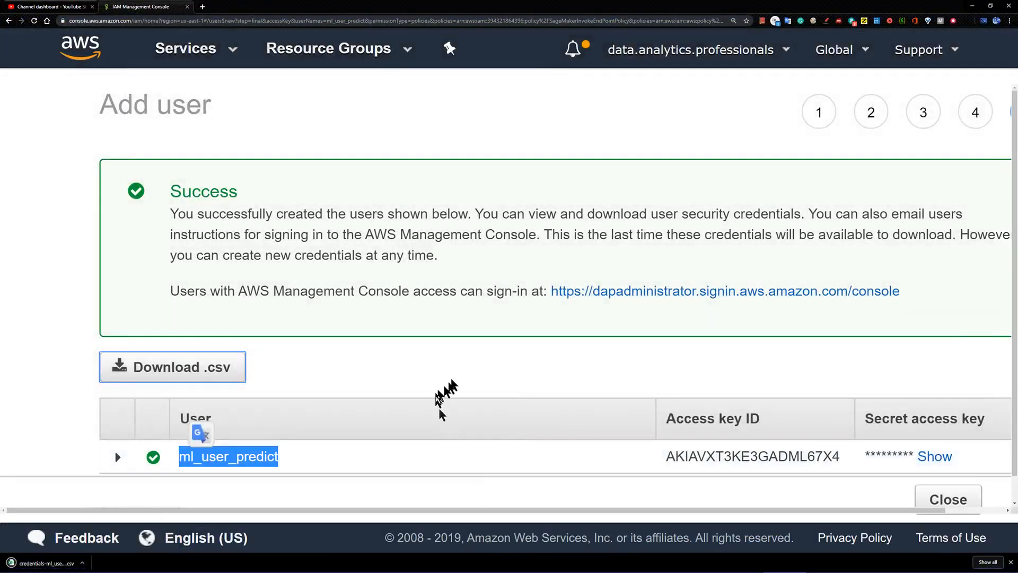
{"action": "left_click", "coordinate": [386, 377]}
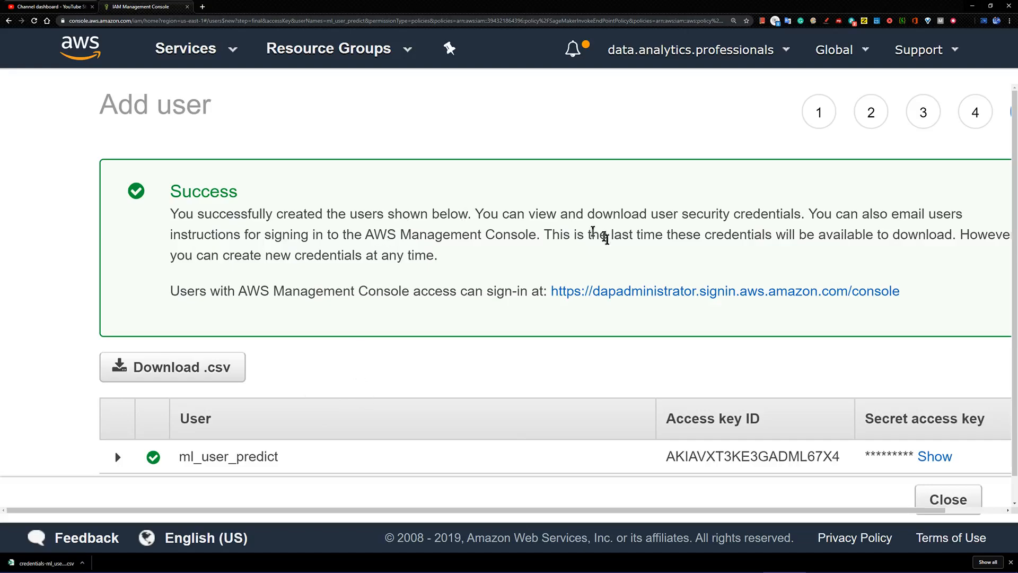
Close the completed user creation page and return to the list of IAM users
{"action": "left_click", "coordinate": [963, 511]}
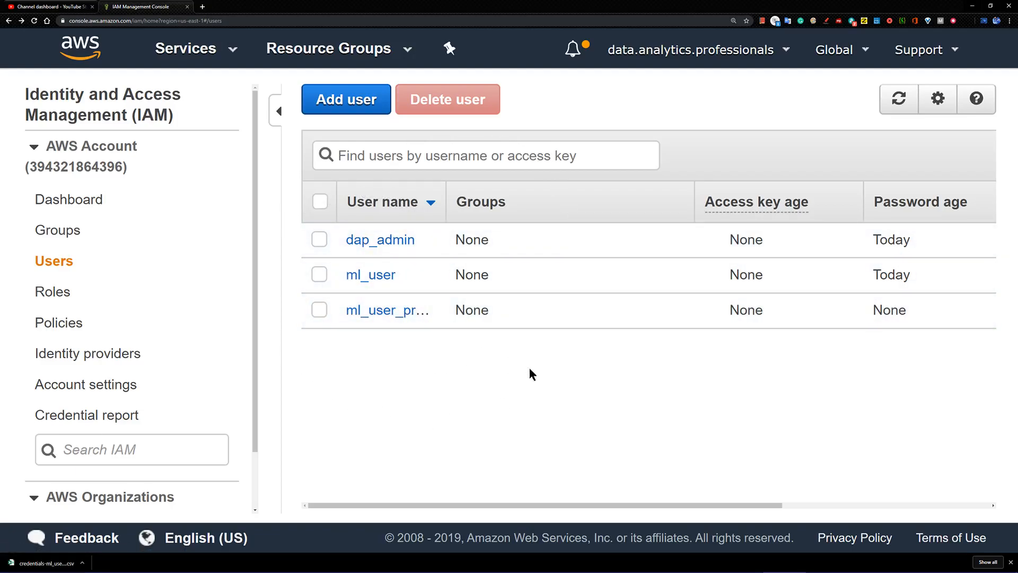
{"action": "key", "text": "ctrl+minus"}
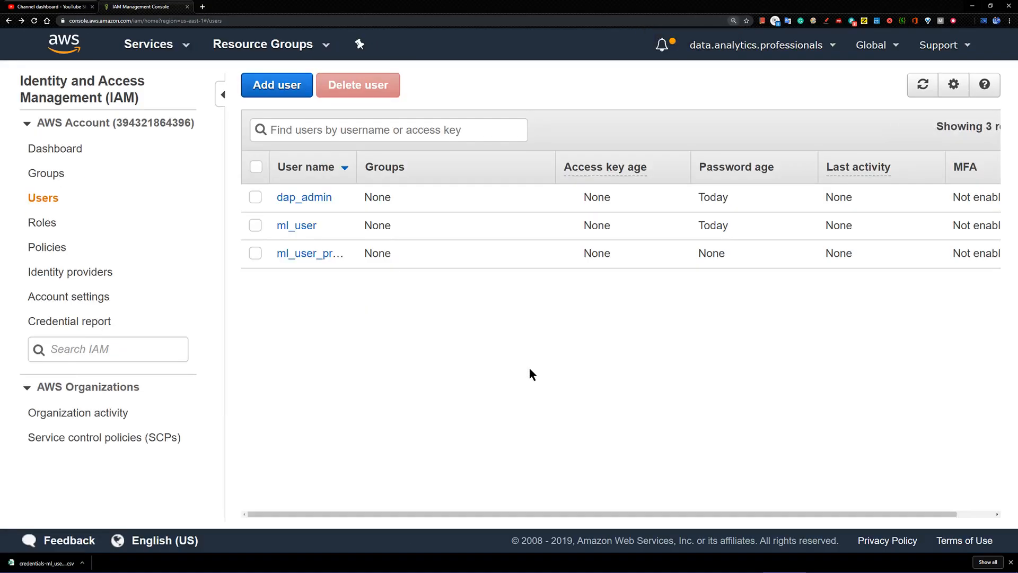
{"action": "key", "text": "ctrl+minus"}
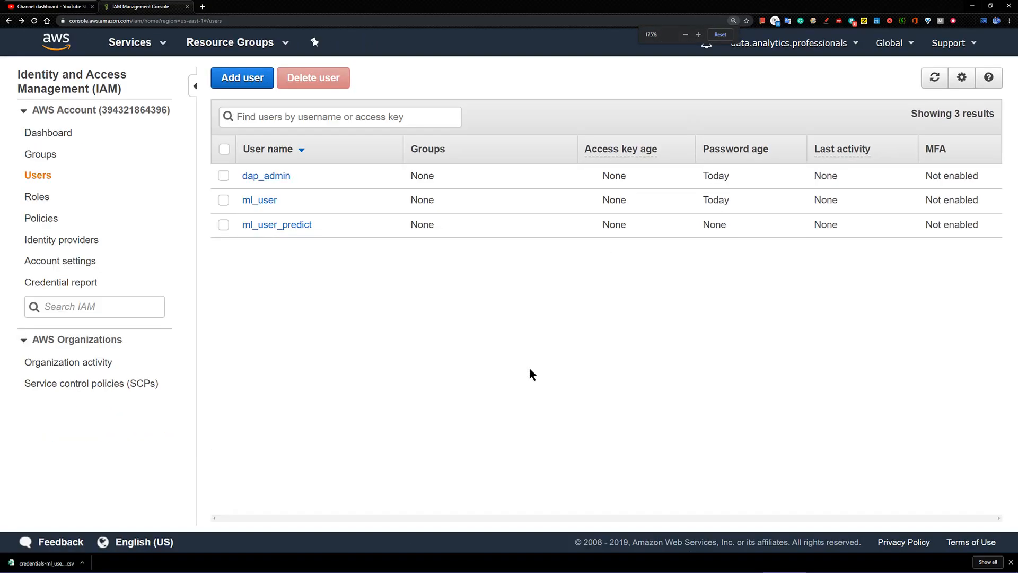
Switch to the PowerPoint presentation, select the closing Humble Request slide, and start the slide show from it
{"action": "mouse_move", "coordinate": [432, 570]}
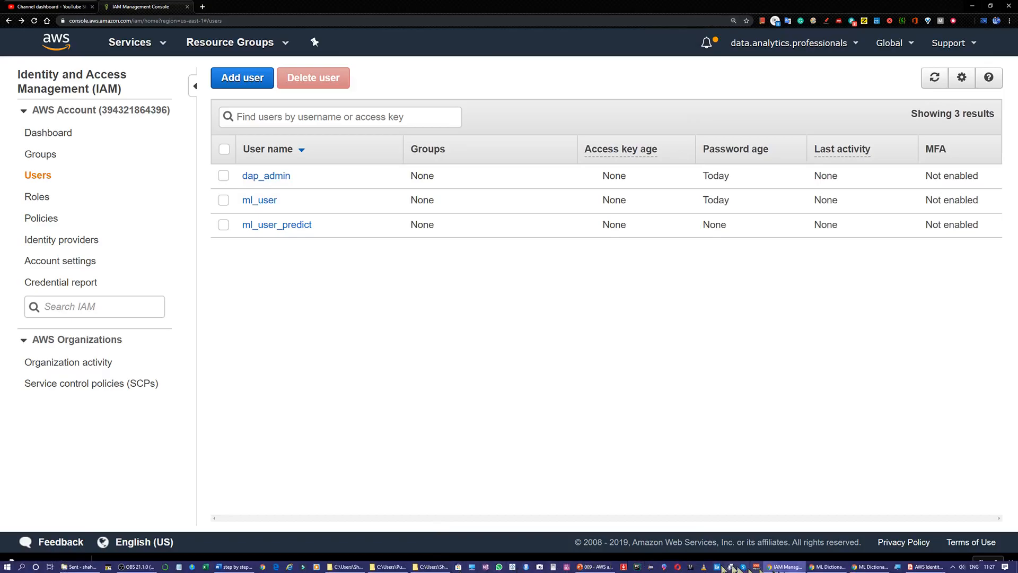
{"action": "mouse_move", "coordinate": [927, 566]}
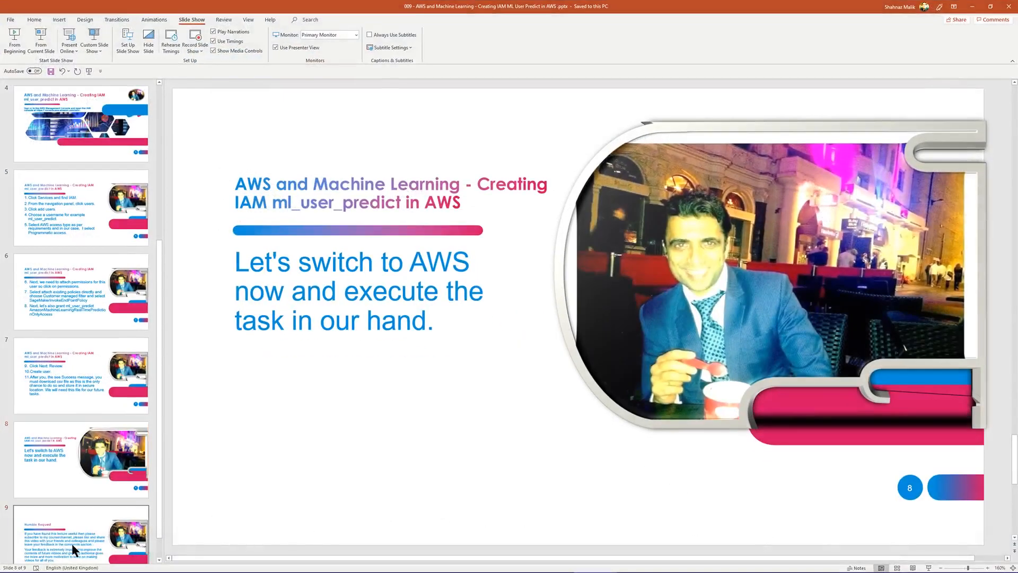
{"action": "left_click", "coordinate": [79, 530]}
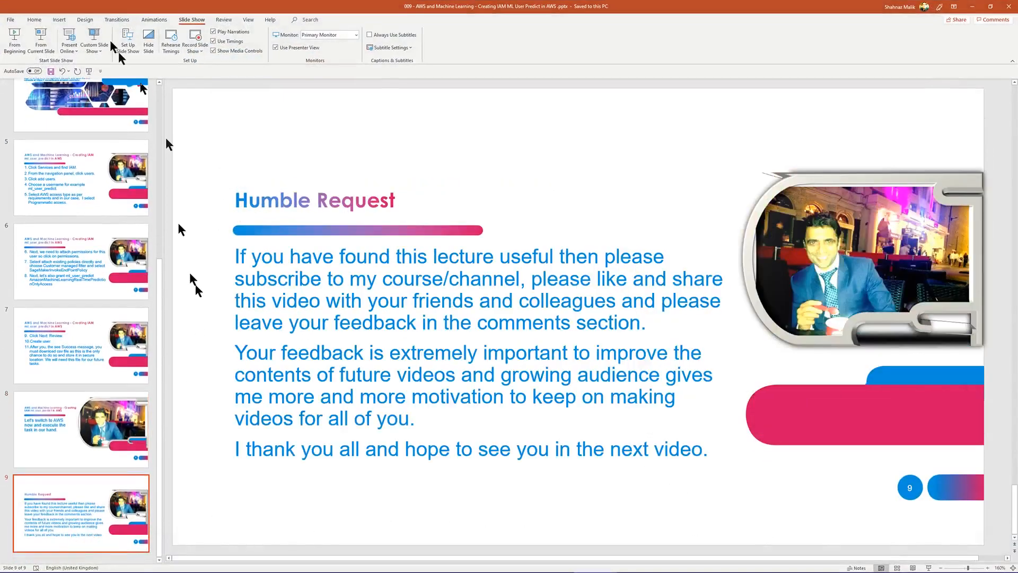
{"action": "left_click", "coordinate": [37, 52]}
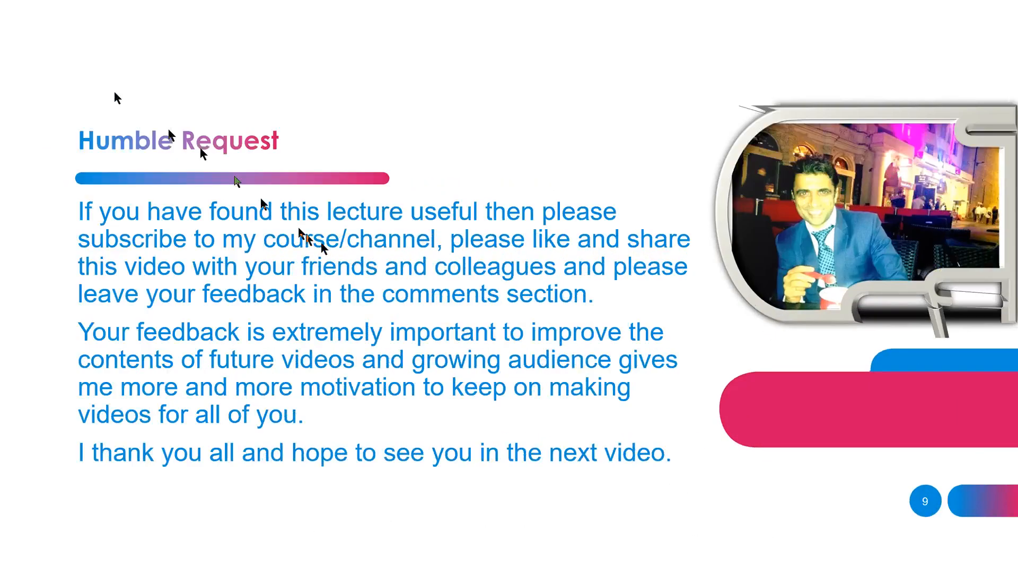